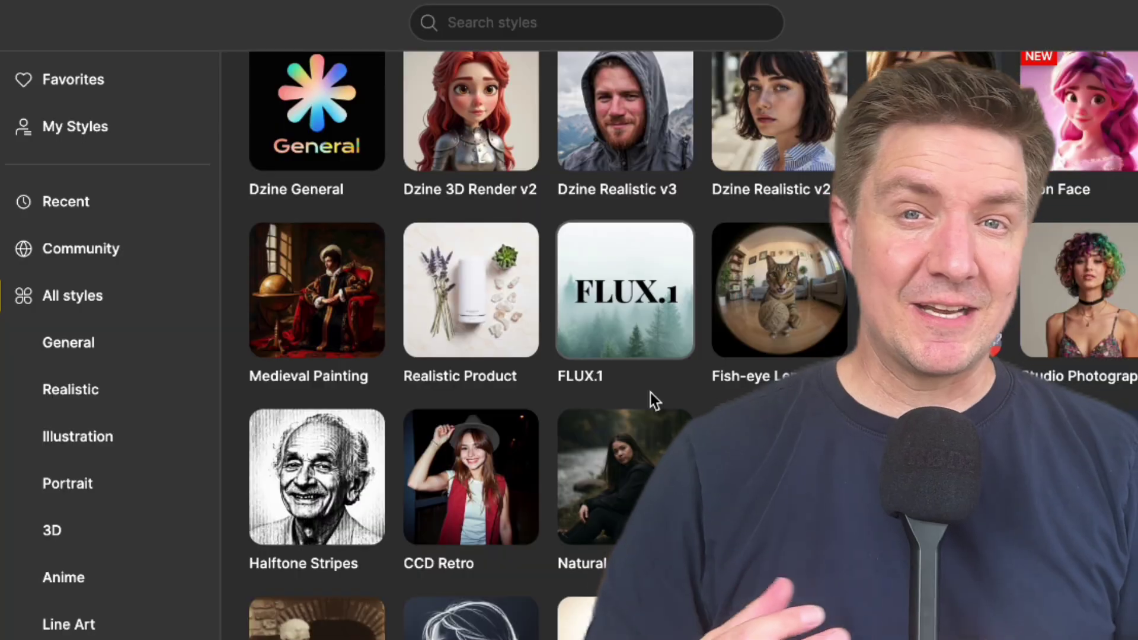
Set the image-to-video model to Minimax Hailuo (56 credits) after trying Kling 2.0
scroll(652, 397, "down", 7)
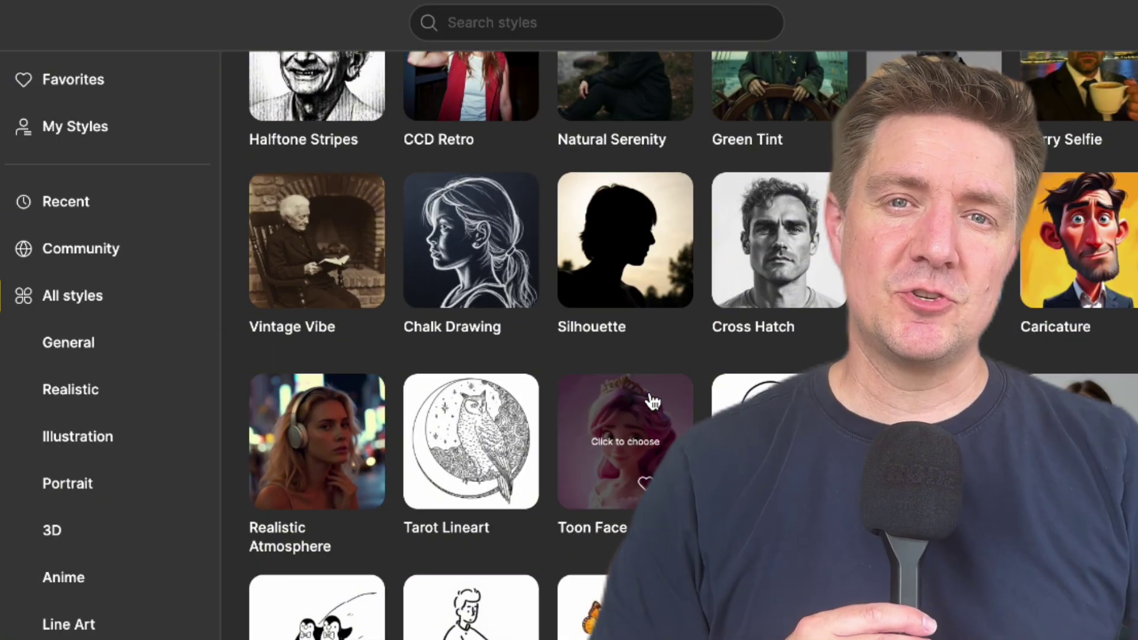
scroll(652, 400, "down", 10)
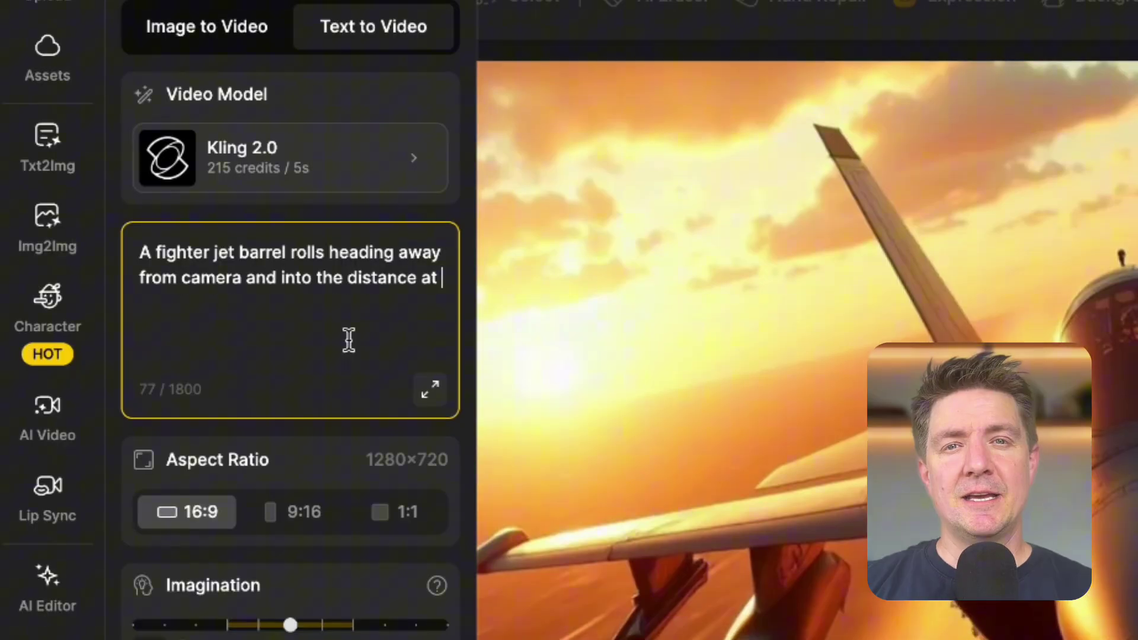
type("high speed")
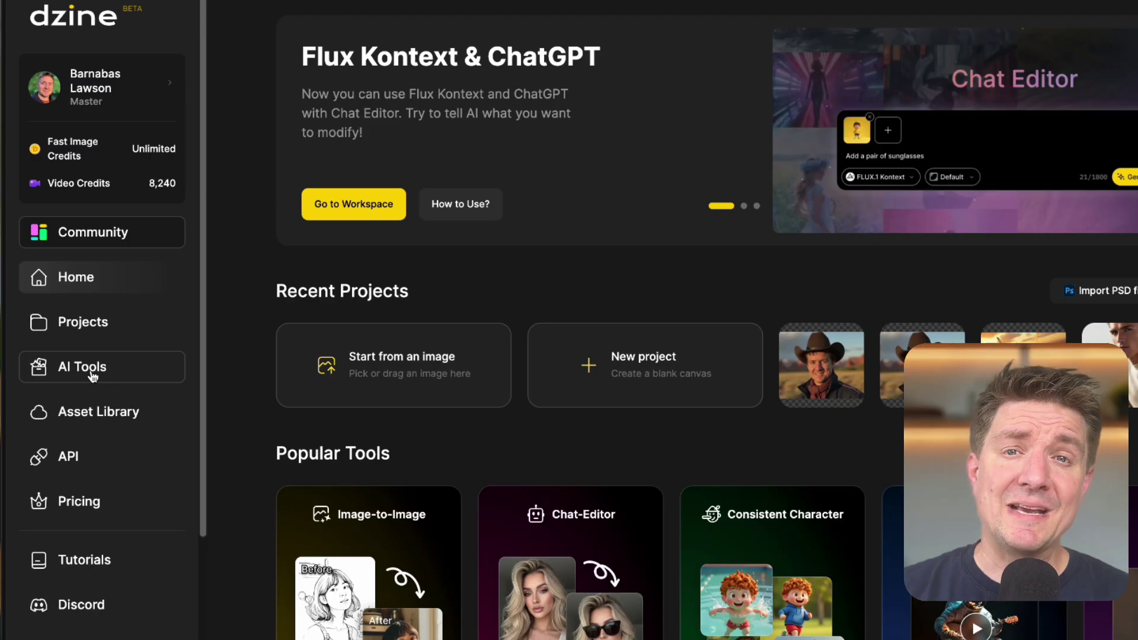
left_click(89, 370)
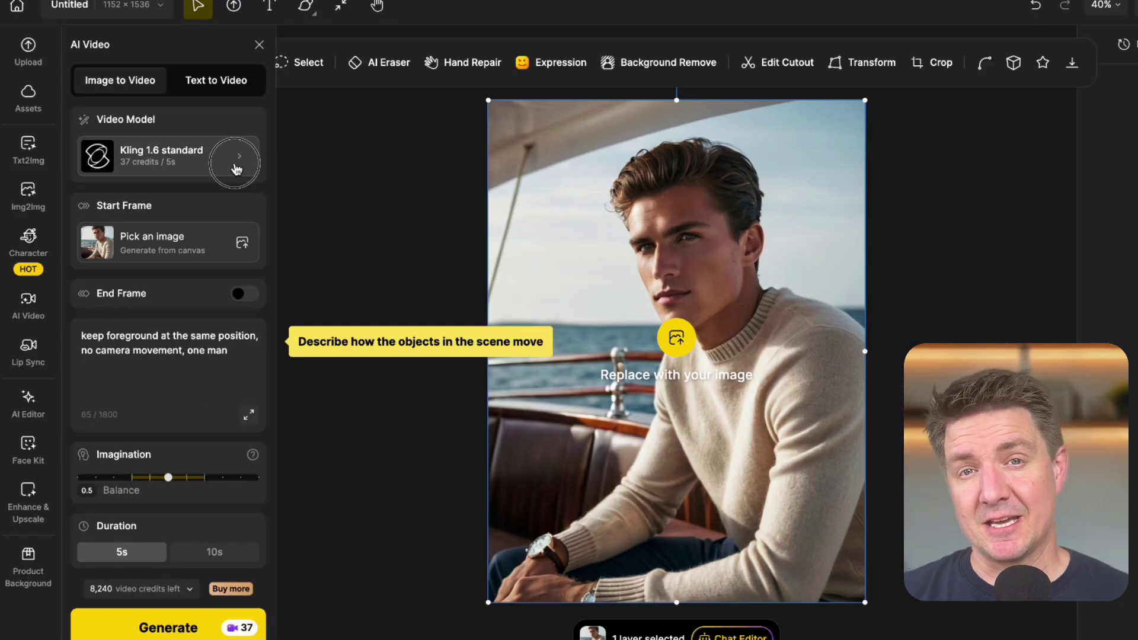
left_click(236, 169)
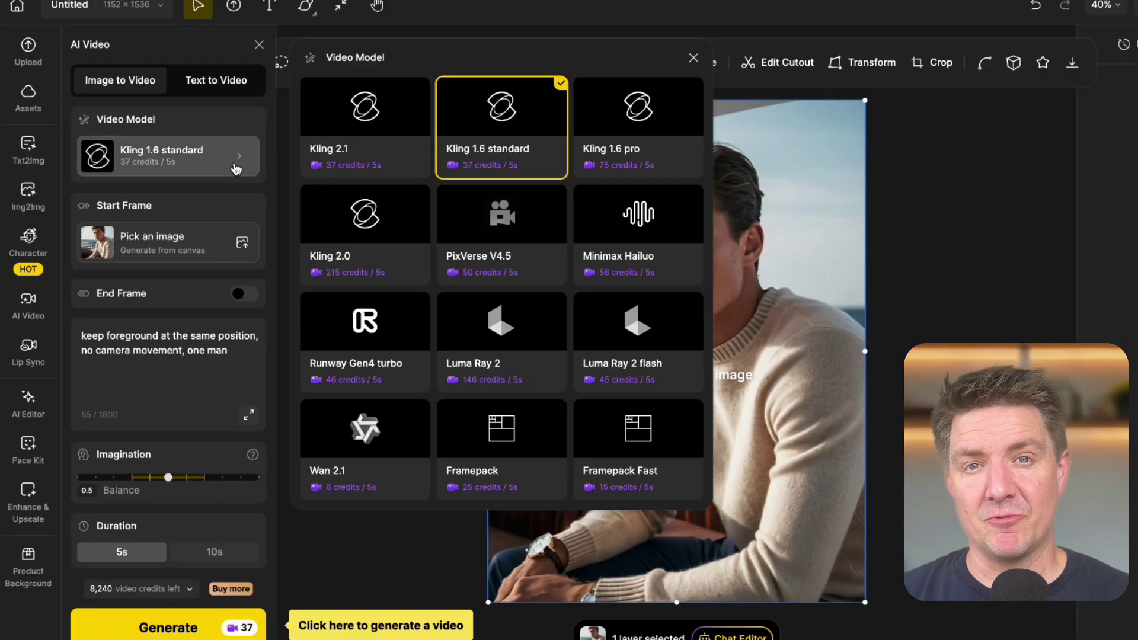
left_click(388, 244)
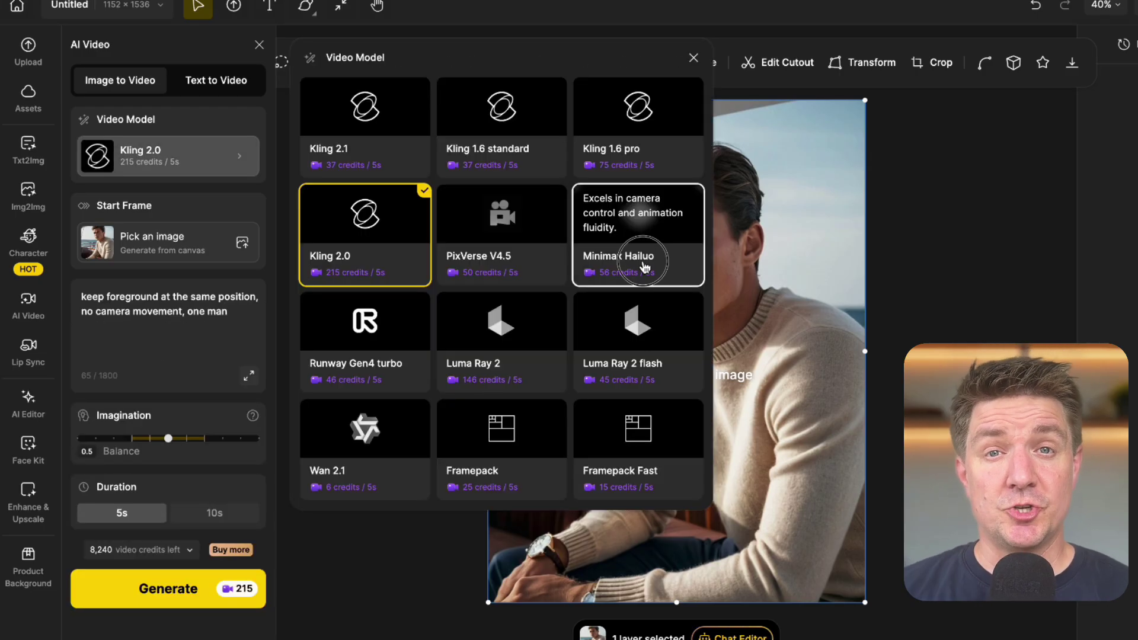
left_click(643, 262)
Browse the camera presets and pick the Freedom shot: push out, pedestal up, tilt down
left_click(254, 422)
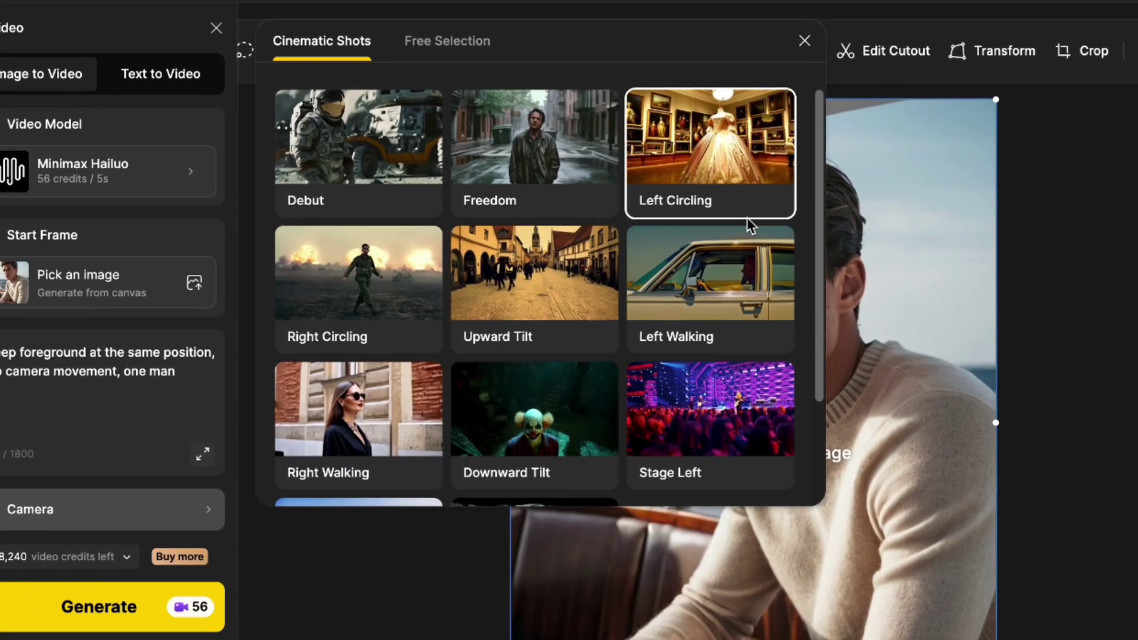
scroll(730, 325, "down", 3)
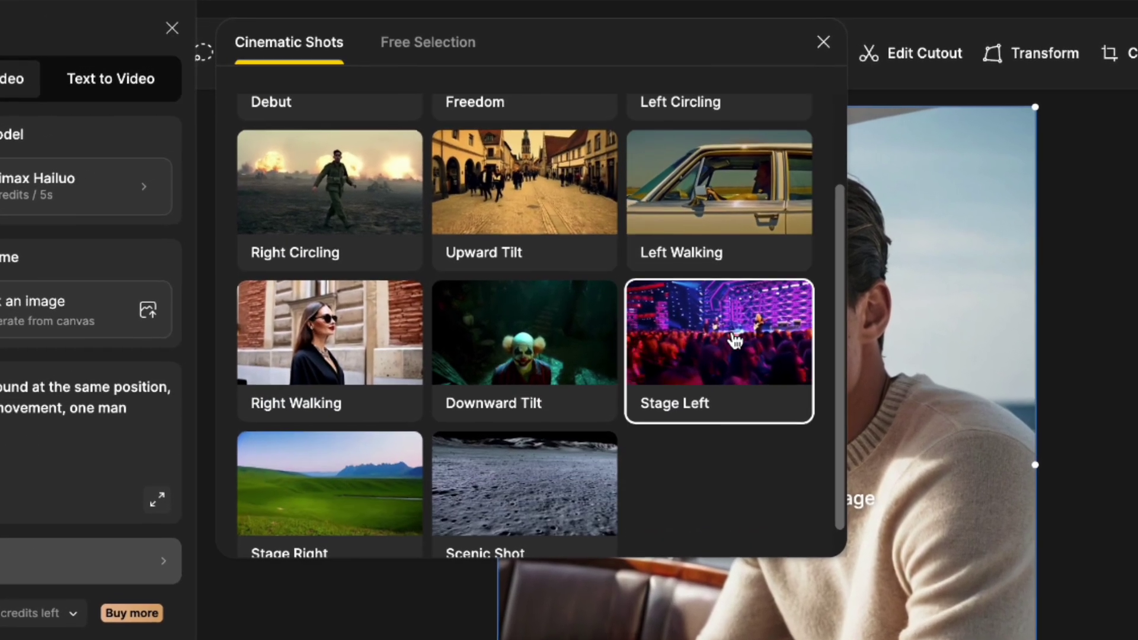
scroll(739, 355, "down", 1)
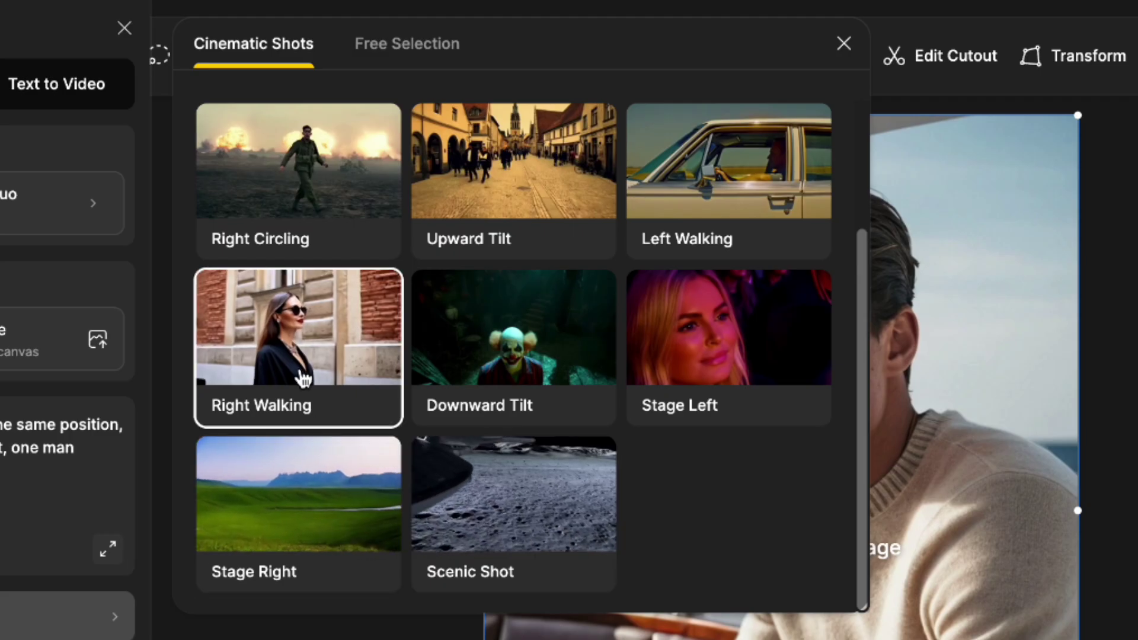
scroll(303, 368, "up", 2)
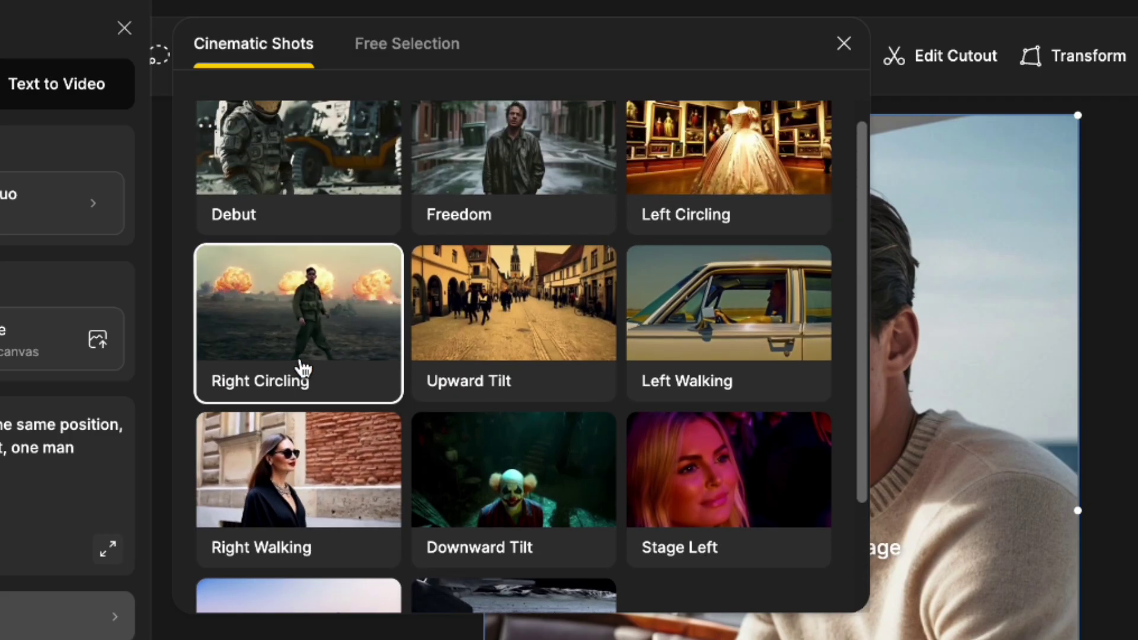
scroll(303, 368, "up", 1)
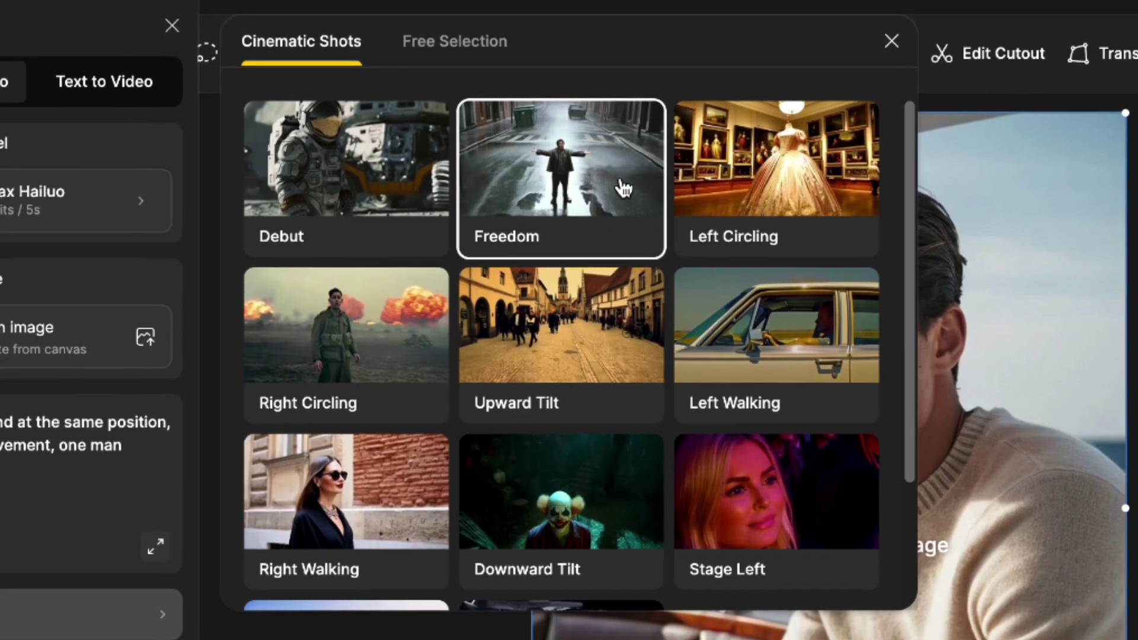
left_click(575, 189)
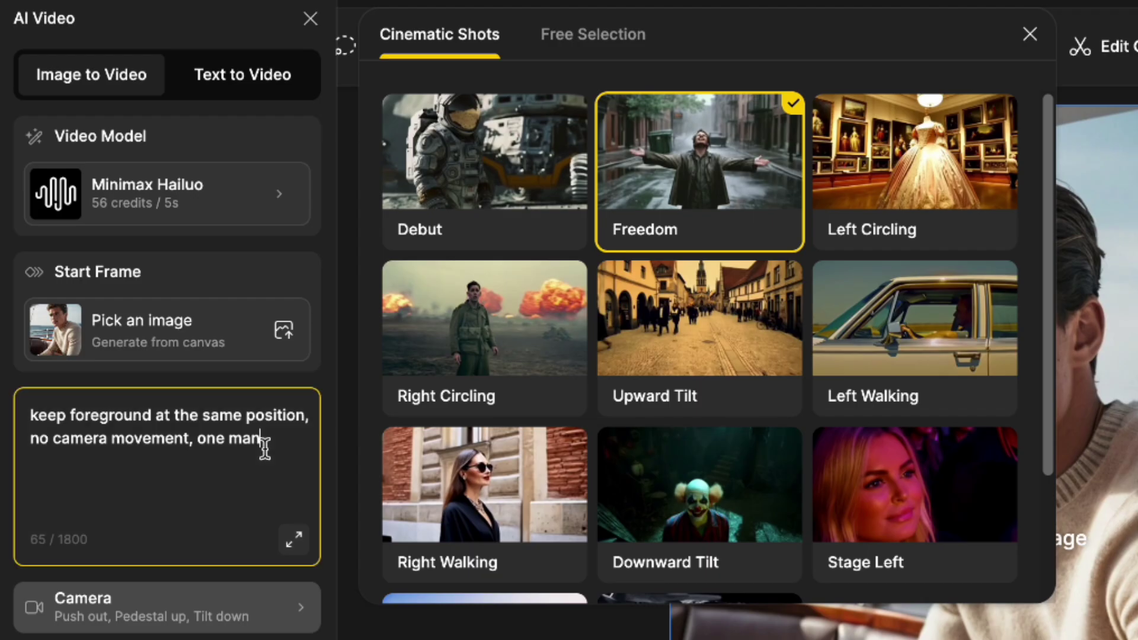
Clear the prompt, generate the Hailuo boat-portrait video, then switch to Luma Ray 2
left_click_drag(264, 449, 58, 404)
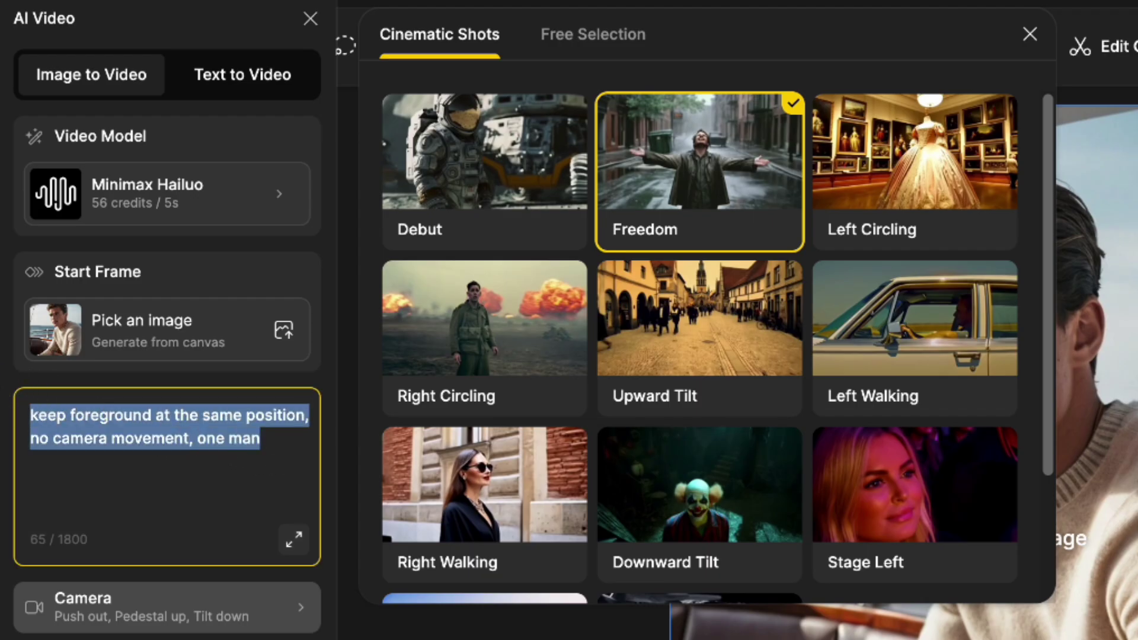
key("BackSpace")
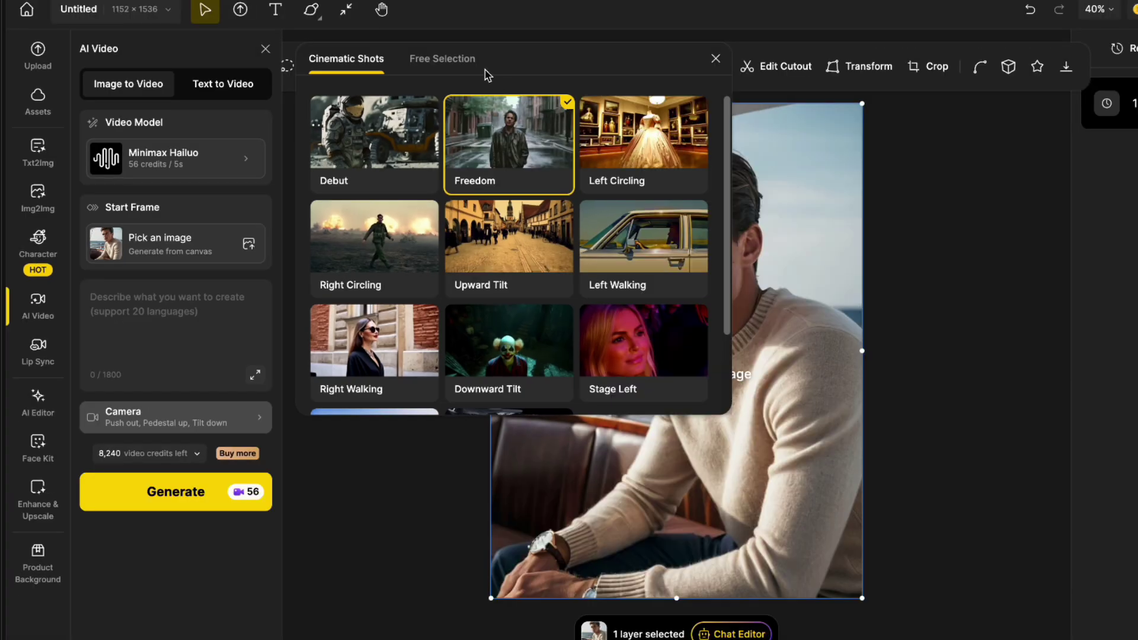
left_click(519, 44)
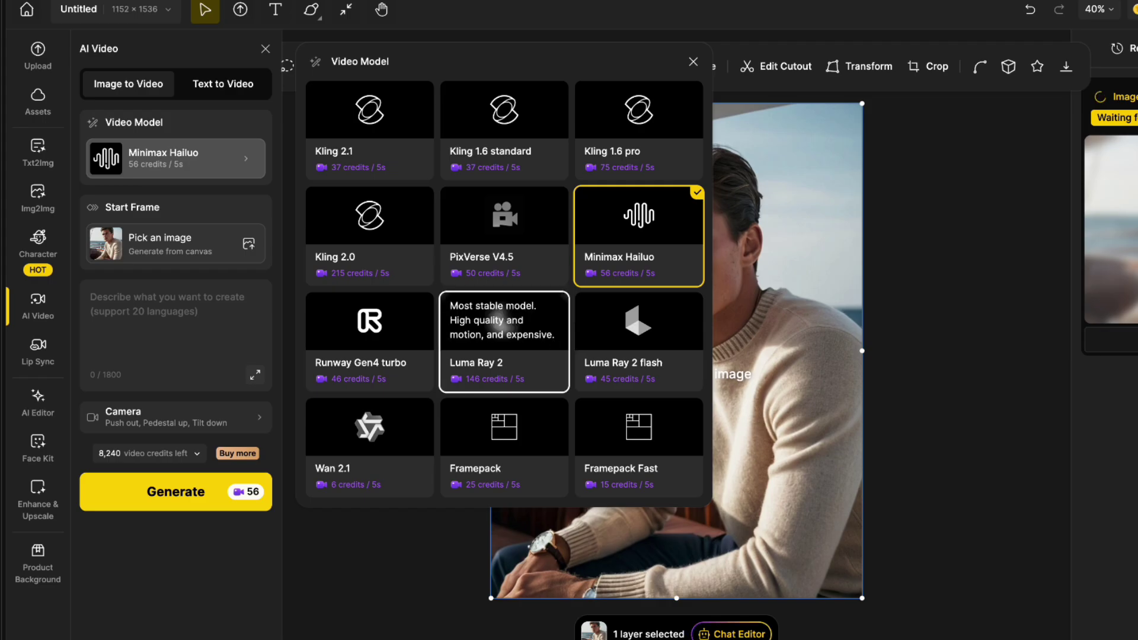
left_click(500, 323)
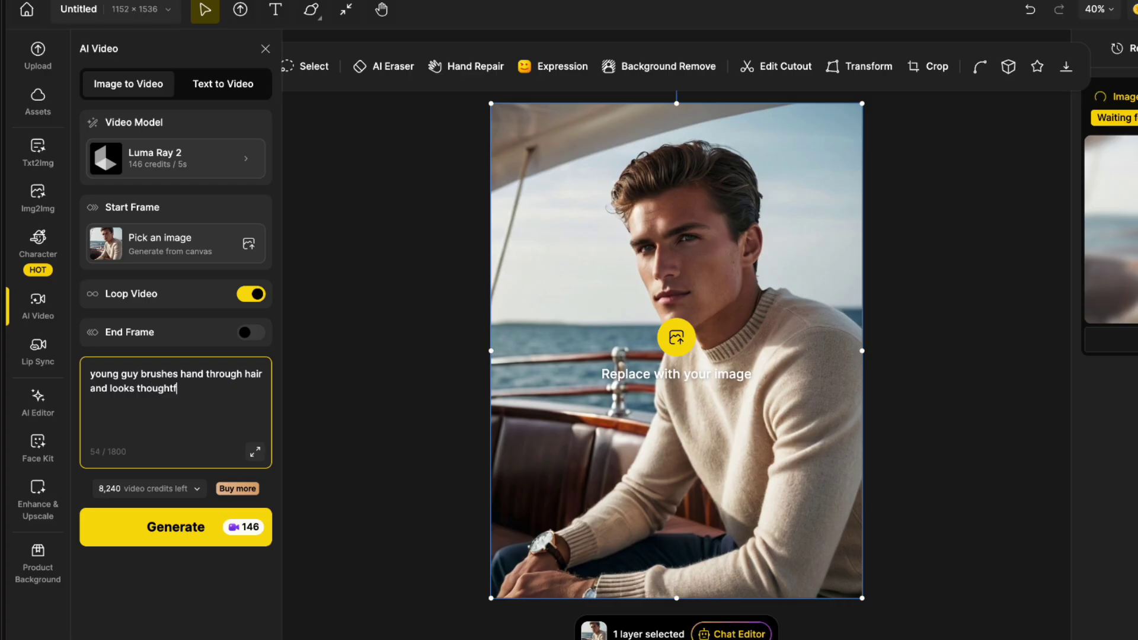
Generate the looping Luma Ray 2 hair-brushing video of the young man
left_click(197, 531)
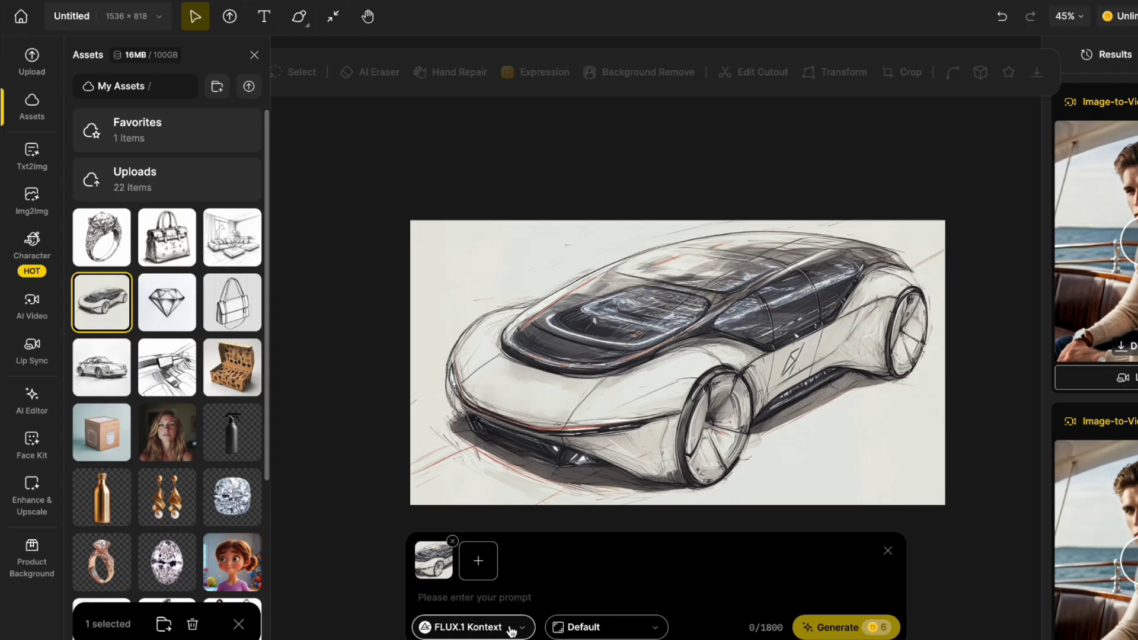
With FLUX.1 Kontext at 16:9, generate the car sketch as a cinematic concept car
left_click(639, 575)
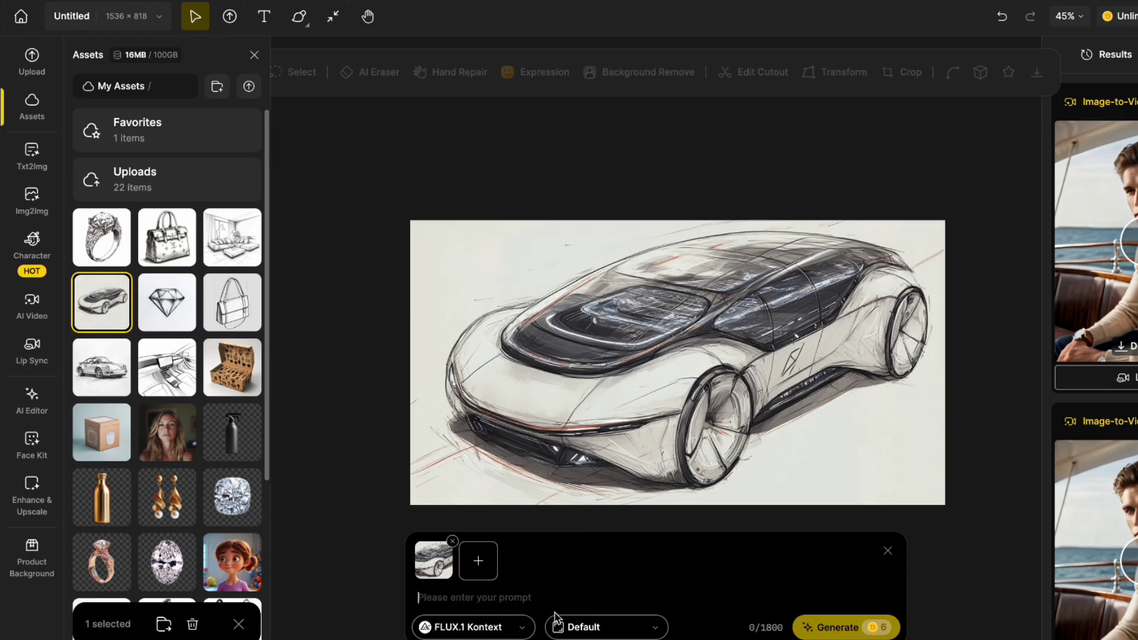
left_click(616, 628)
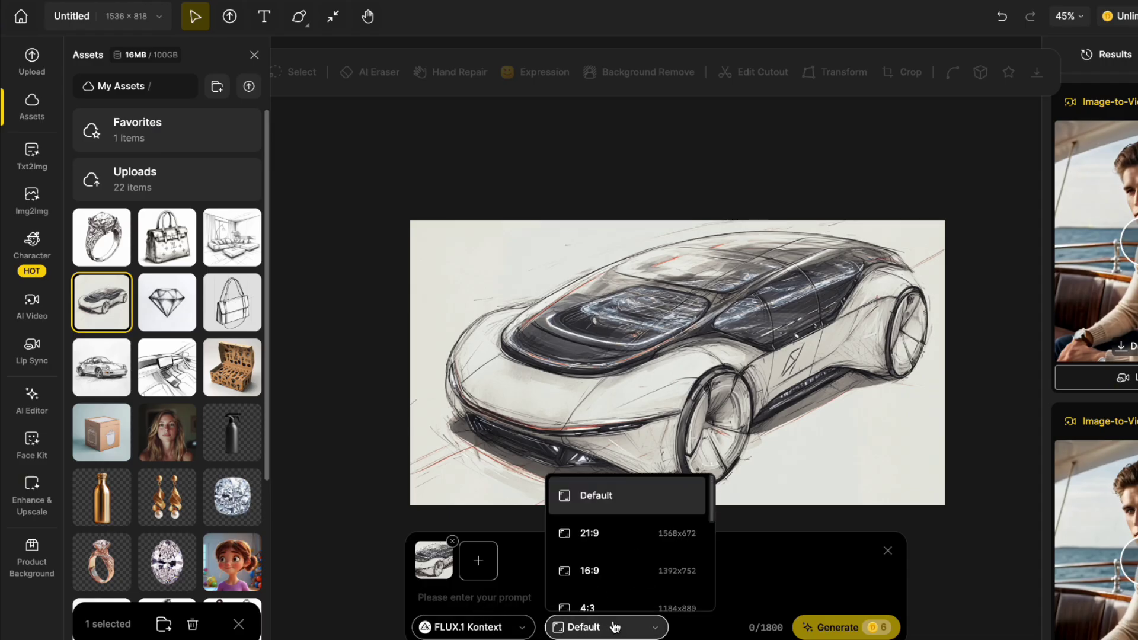
left_click(640, 574)
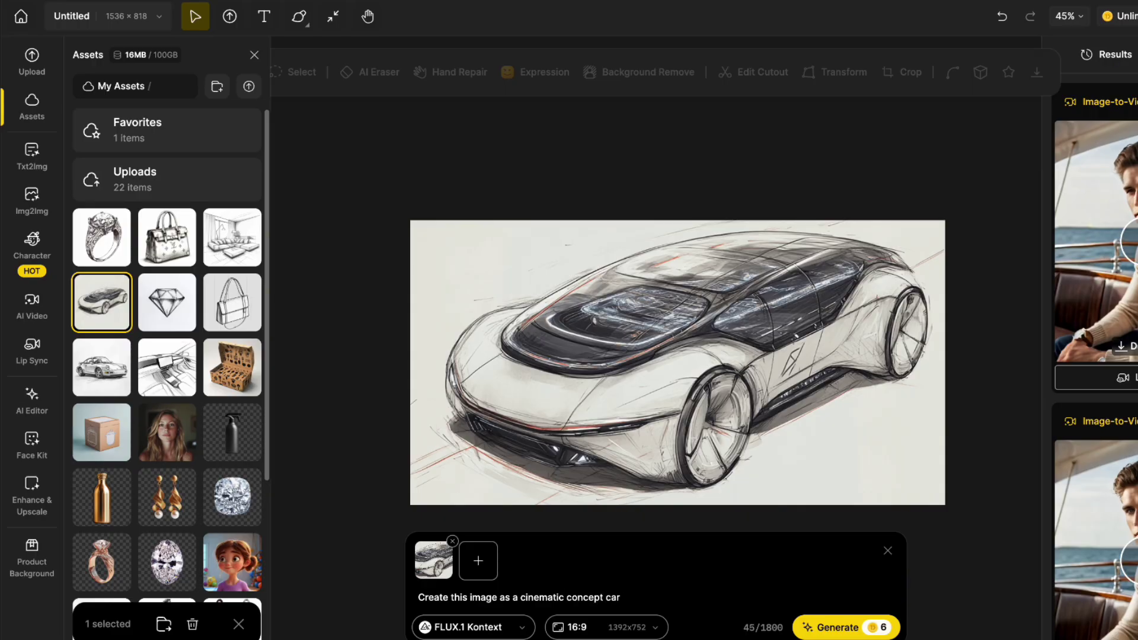
left_click(853, 633)
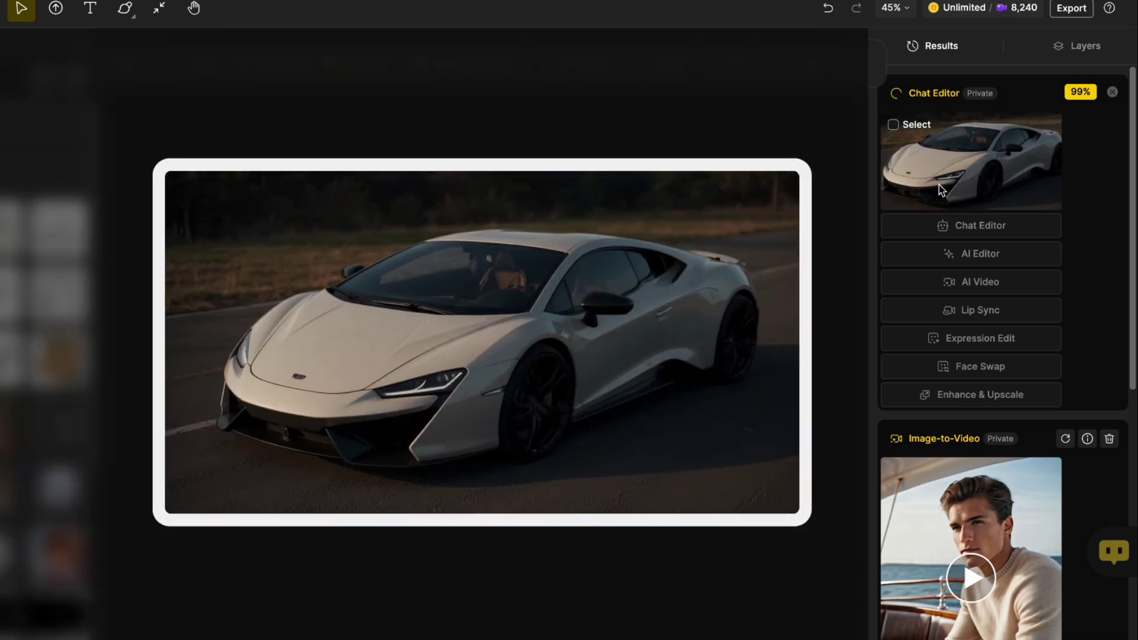
Select the generated white sports car and start an AI video using Minimax Hailuo
left_click(910, 194)
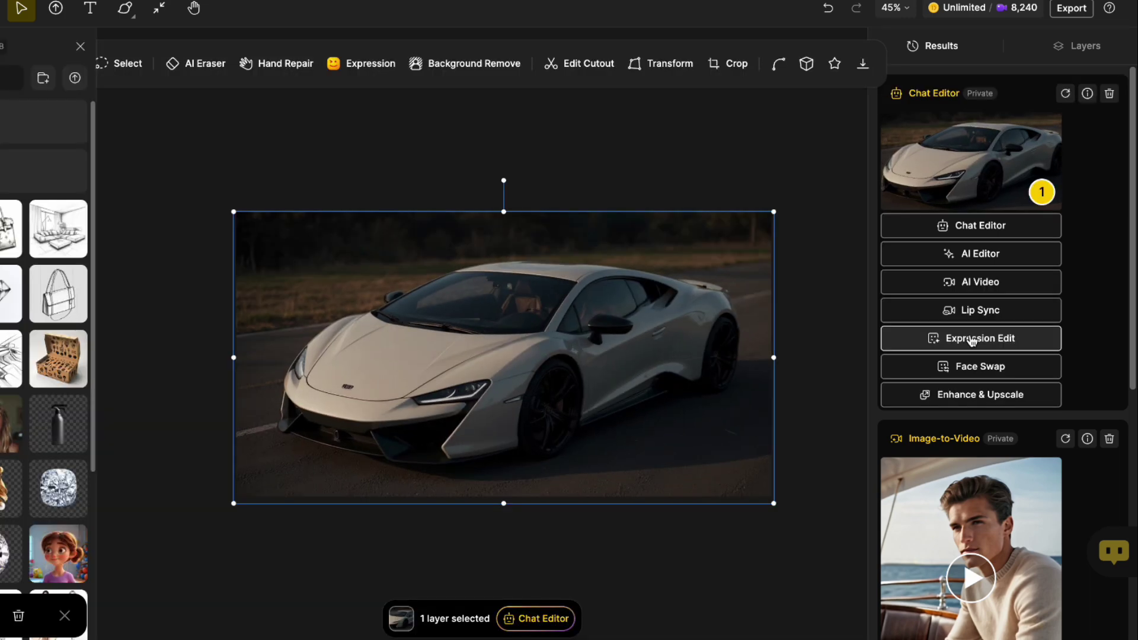
left_click(1011, 282)
left_click(416, 257)
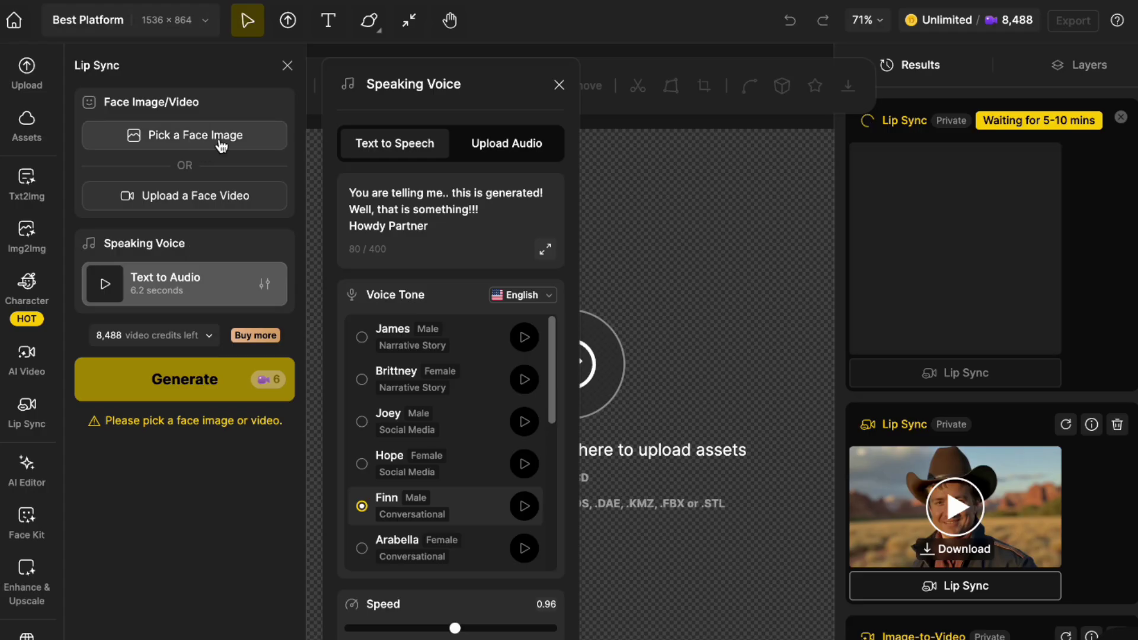
Upload Cowboy.jpg as the lip-sync face, cropped to 16:9
left_click(223, 144)
left_click(467, 287)
left_click(230, 234)
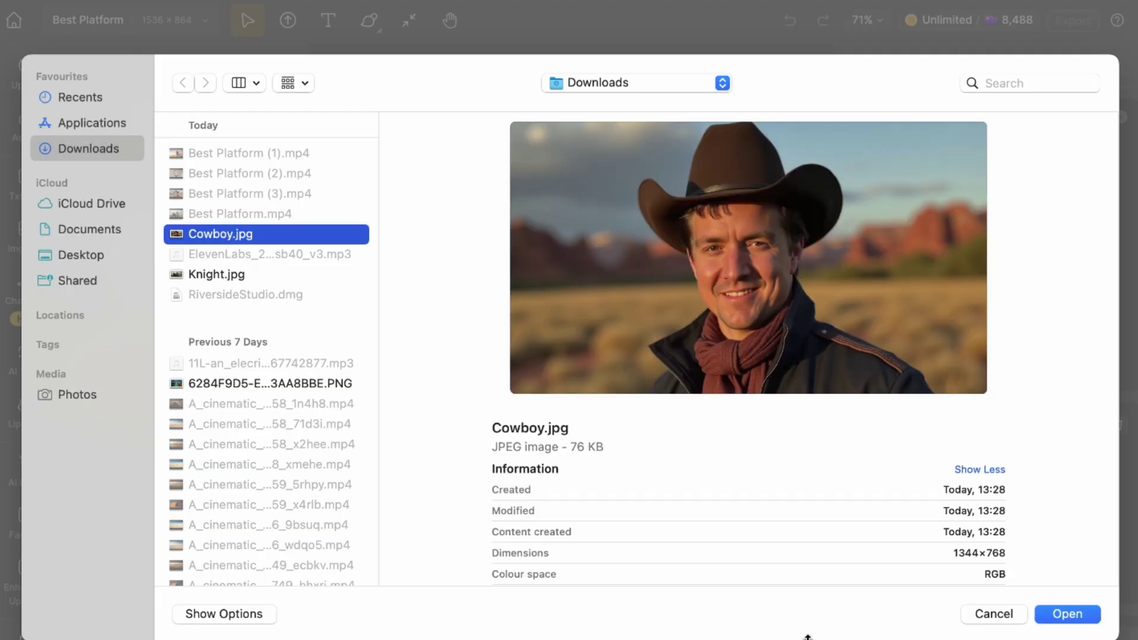
left_click(1089, 614)
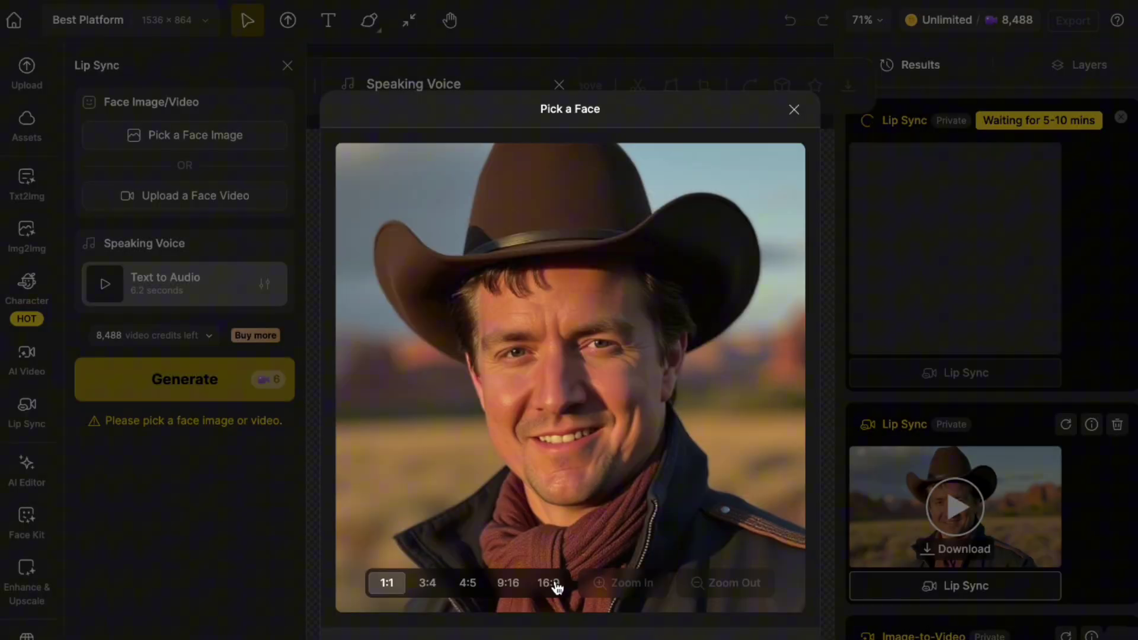
left_click(556, 587)
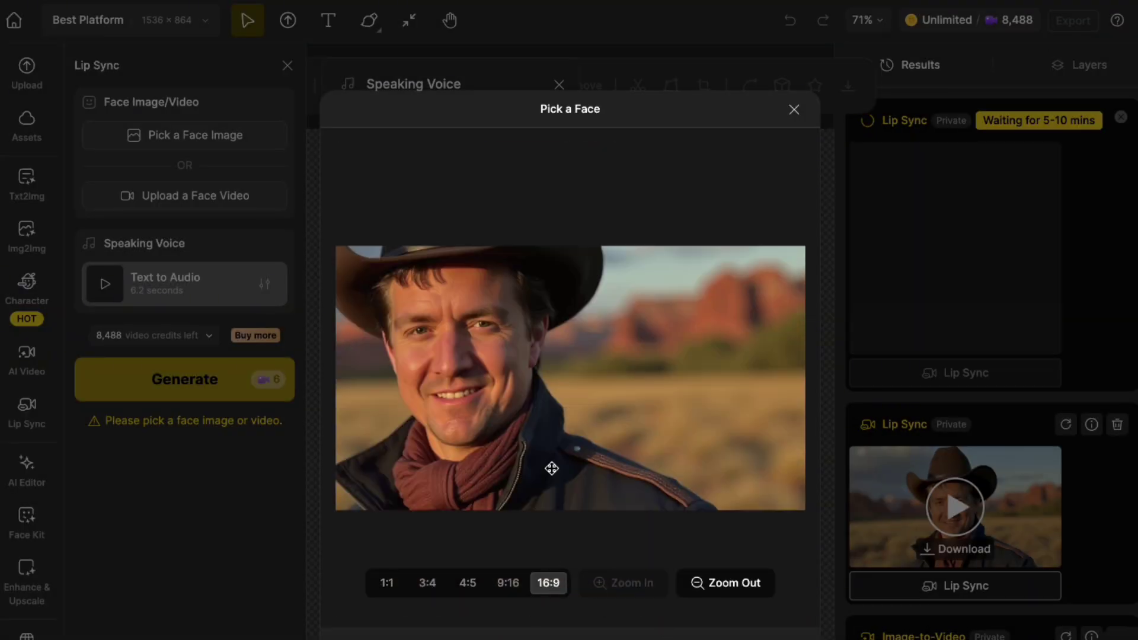
left_click(501, 633)
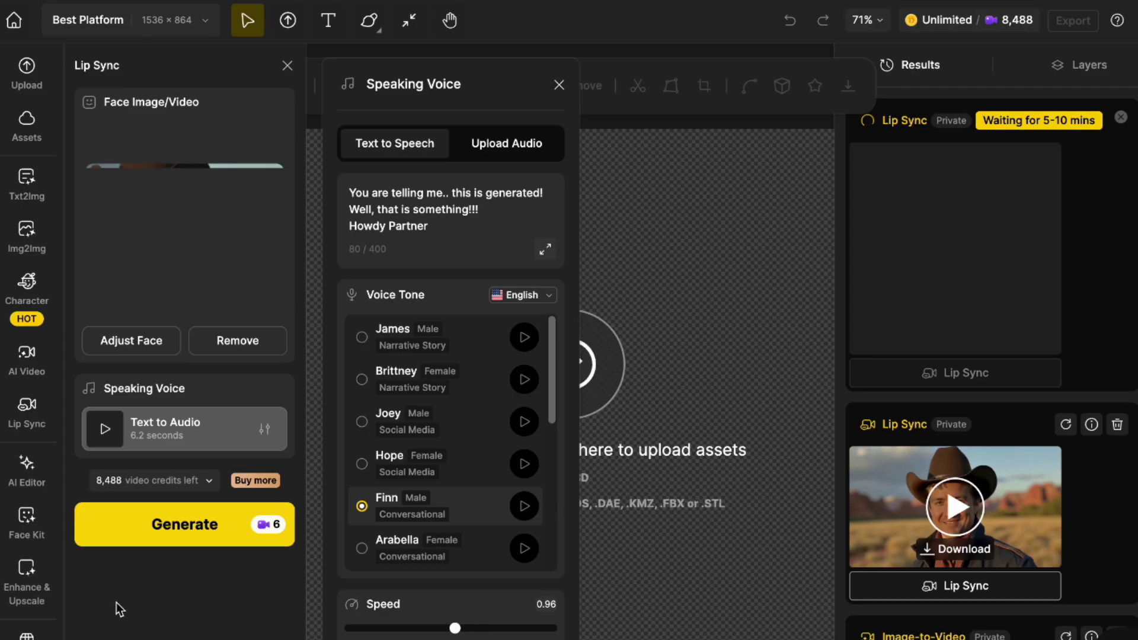
Generate one lip sync from the uploaded audio and another from the text-to-speech script
left_click(508, 140)
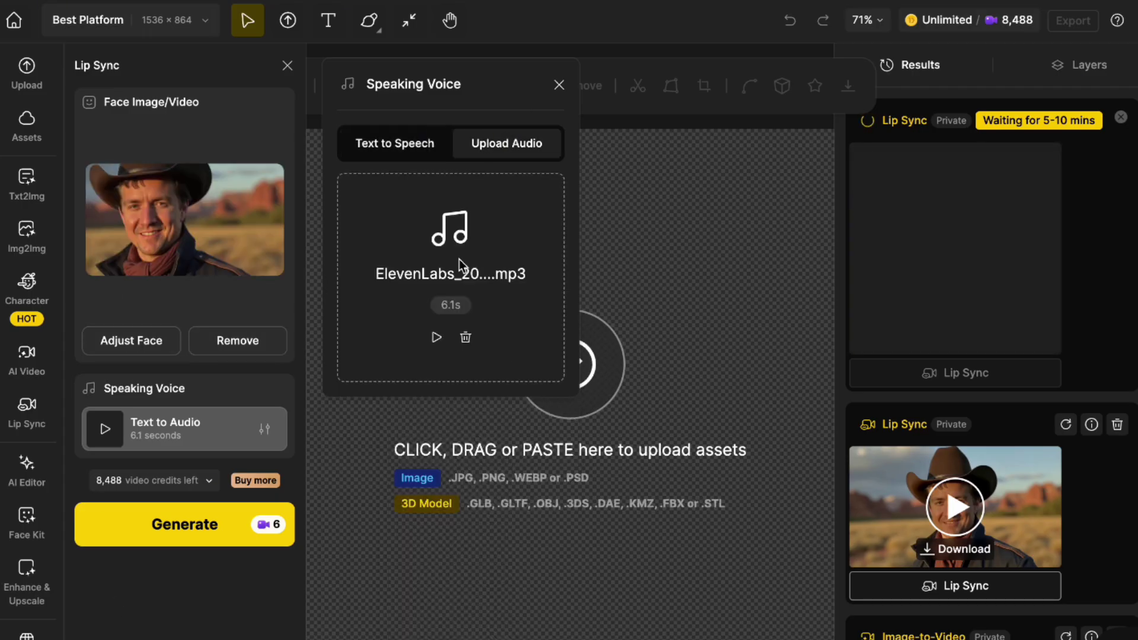
left_click(437, 338)
left_click(184, 537)
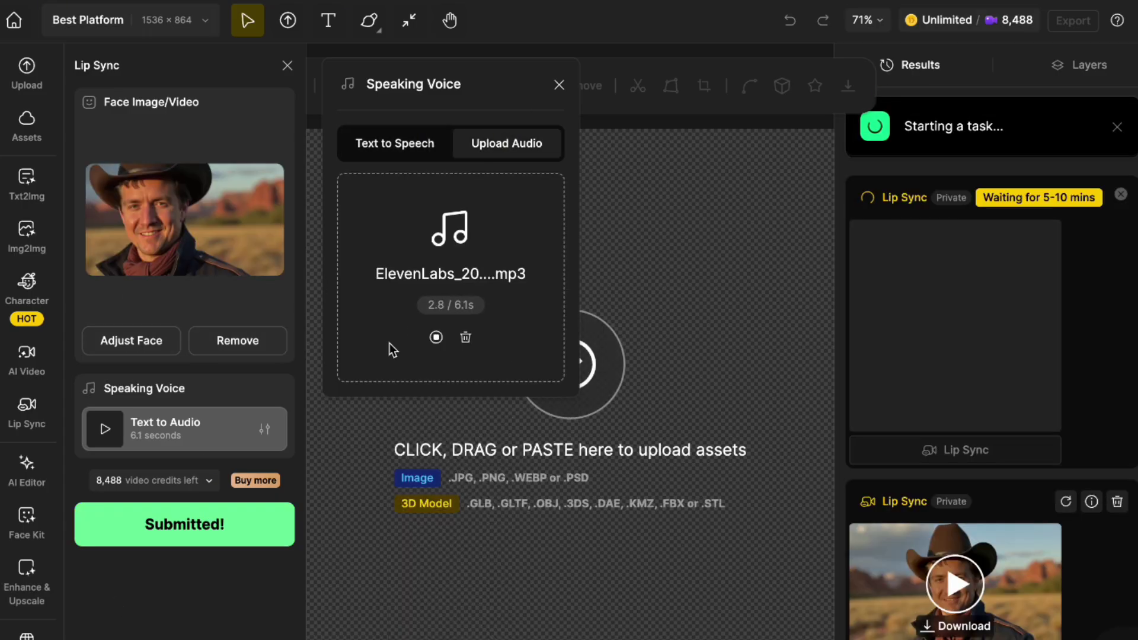
left_click(403, 148)
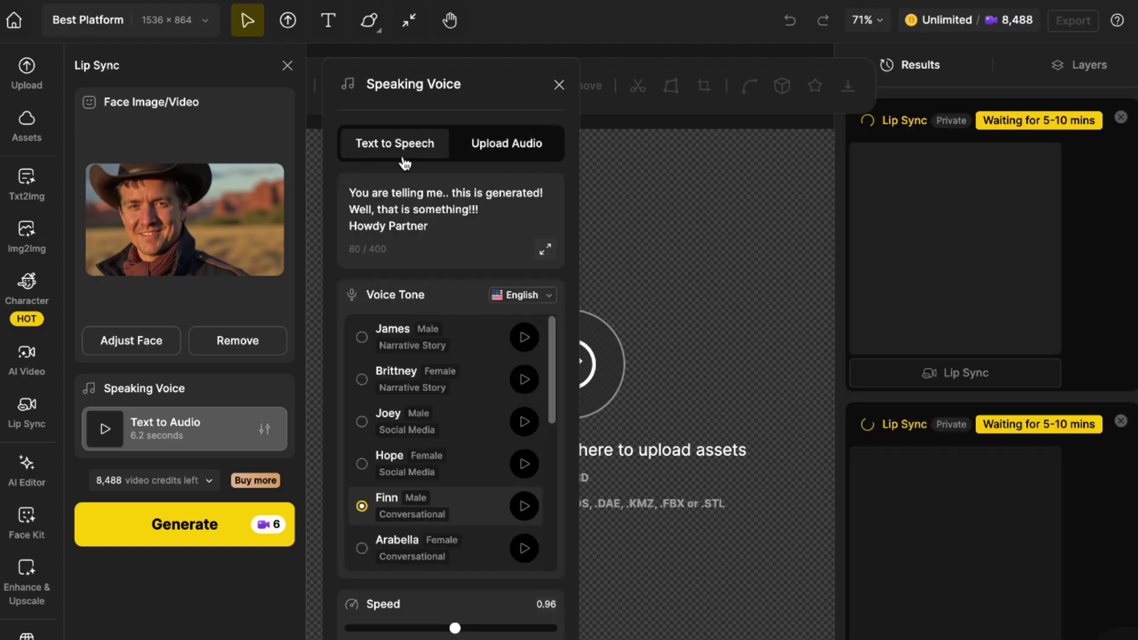
left_click(183, 534)
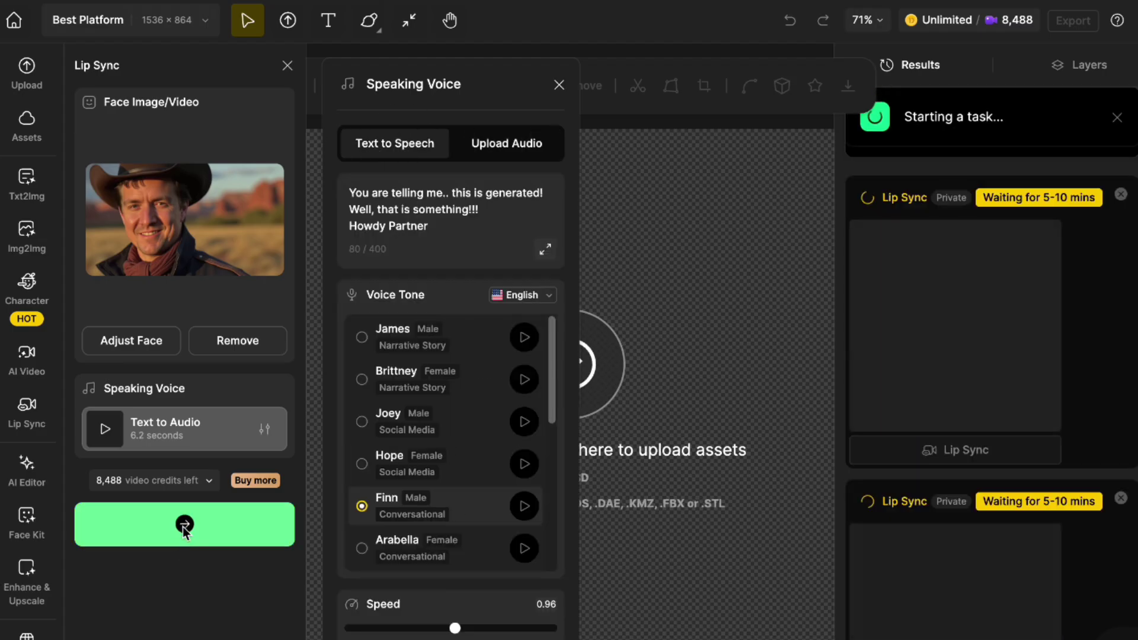
Play a finished cowboy lip-sync video full screen, then close the viewer
left_click(952, 287)
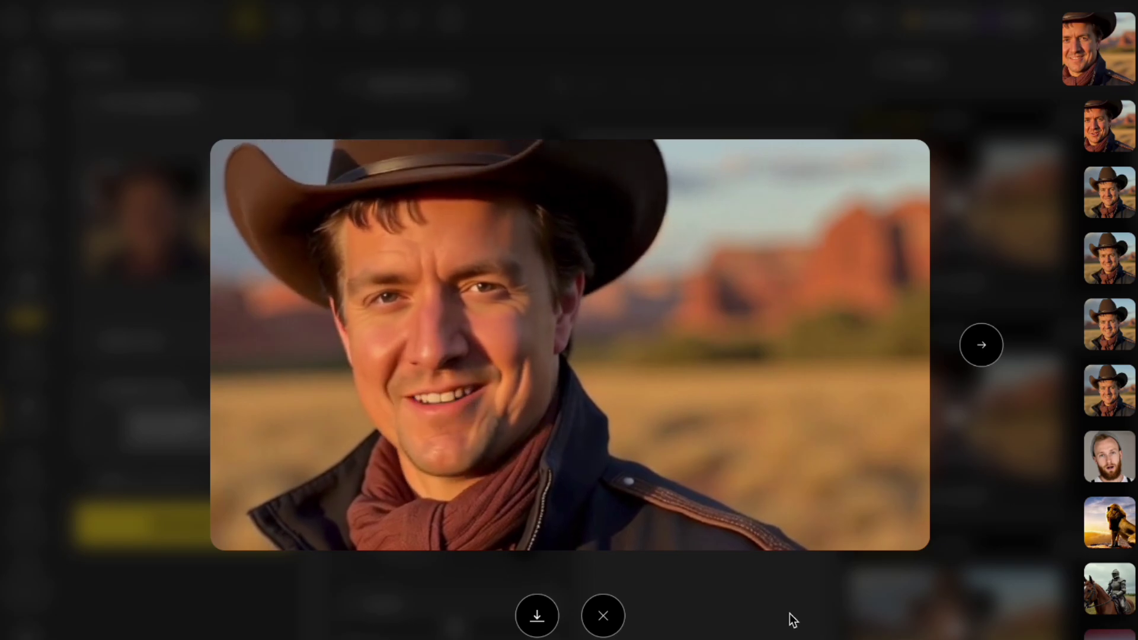
left_click(554, 619)
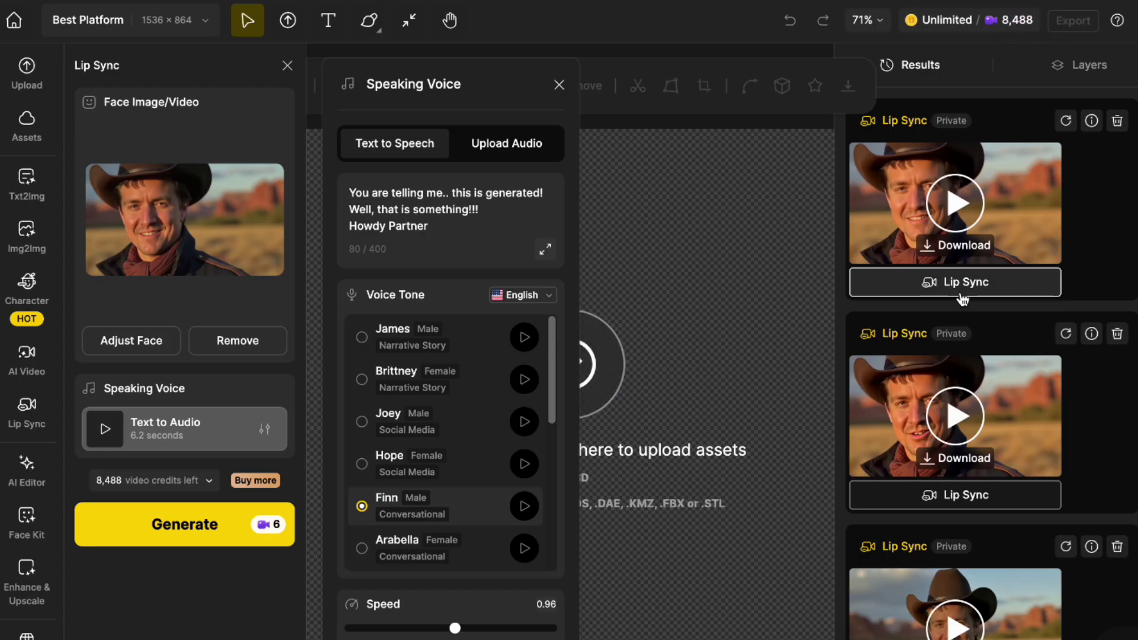